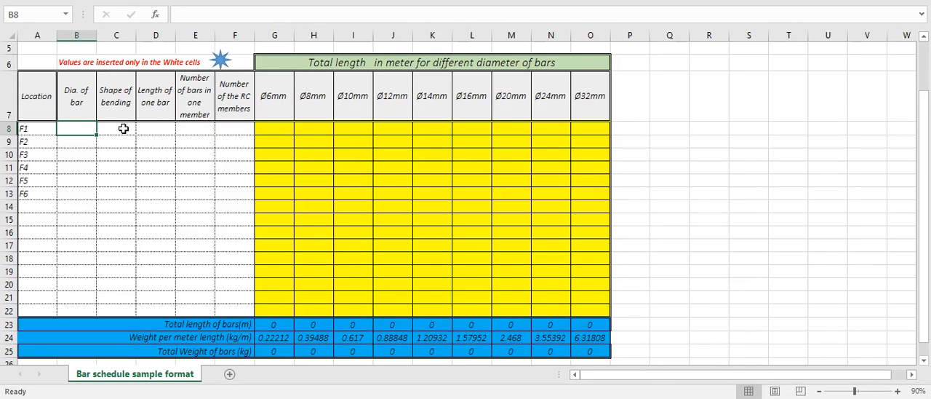
pyautogui.click(121, 131)
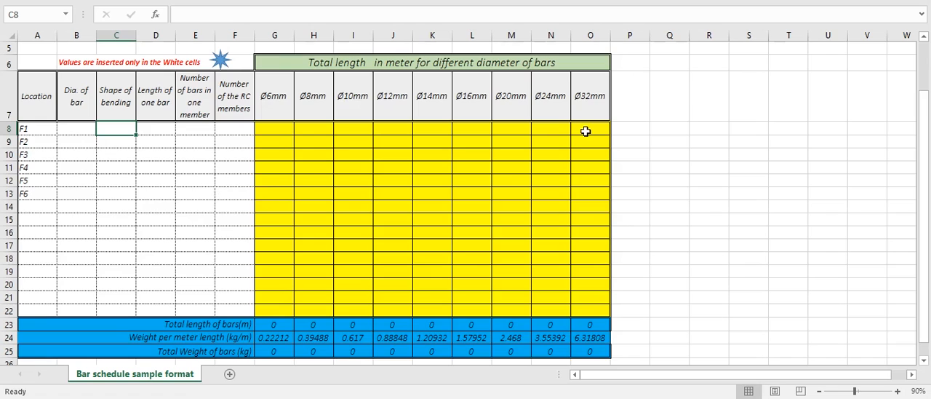
pyautogui.click(139, 2)
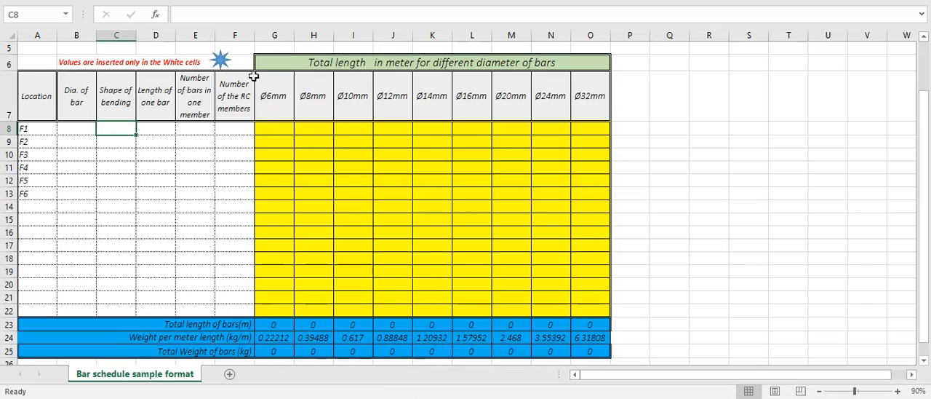
pyautogui.click(237, 130)
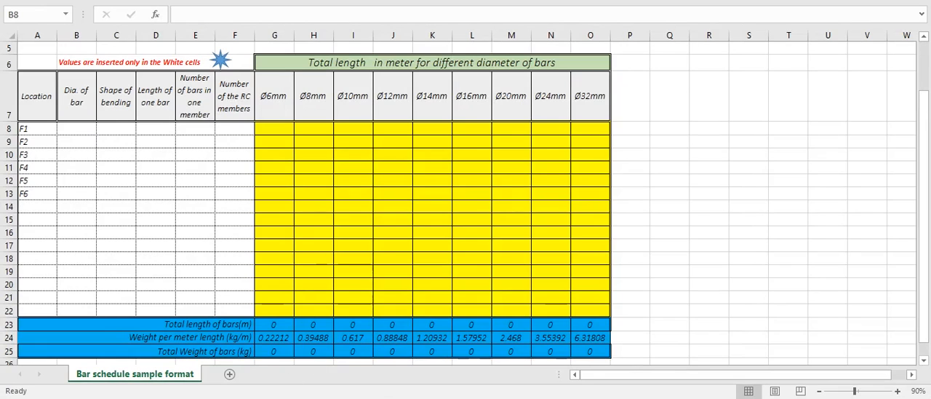
# Enter 20 as the bar diameter for footing F1 in cell B8
pyautogui.click(76, 126)
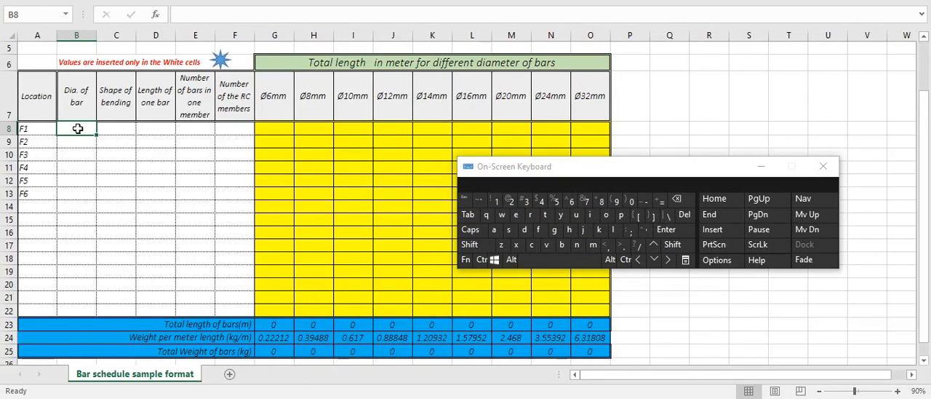
pyautogui.doubleClick(79, 129)
pyautogui.click(512, 201)
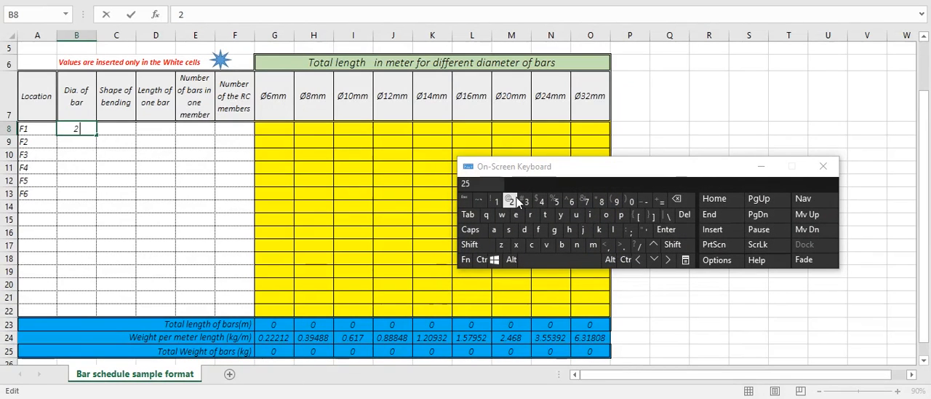
pyautogui.click(631, 201)
pyautogui.click(104, 195)
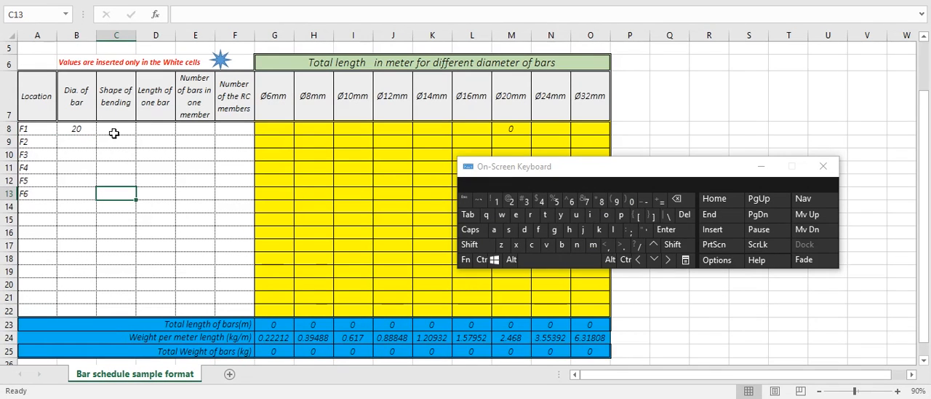
# Consult the footing drawing for the F-1 bar length and enter 5.6 as F1's length of one bar in D8
pyautogui.click(380, 397)
pyautogui.click(380, 397)
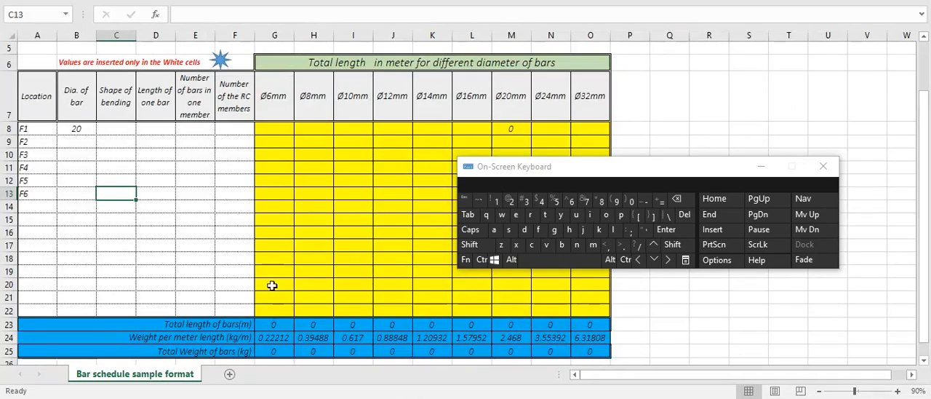
pyautogui.click(153, 132)
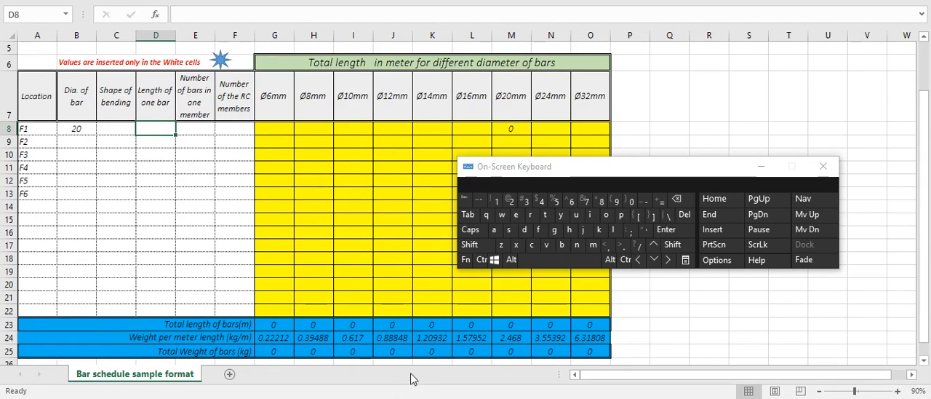
pyautogui.hotkey('alt', 'Tab')
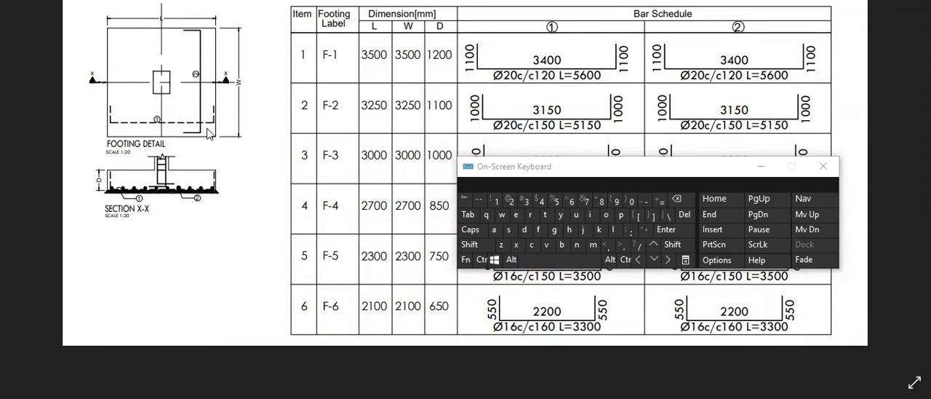
pyautogui.click(761, 167)
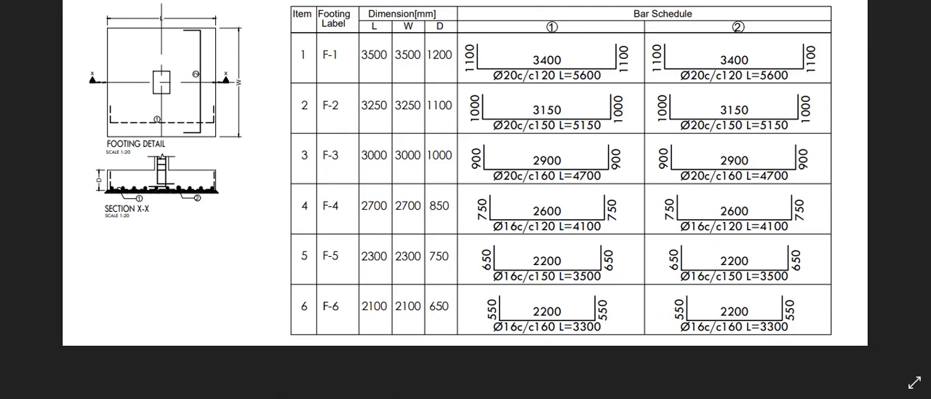
pyautogui.hotkey('alt', 'Tab')
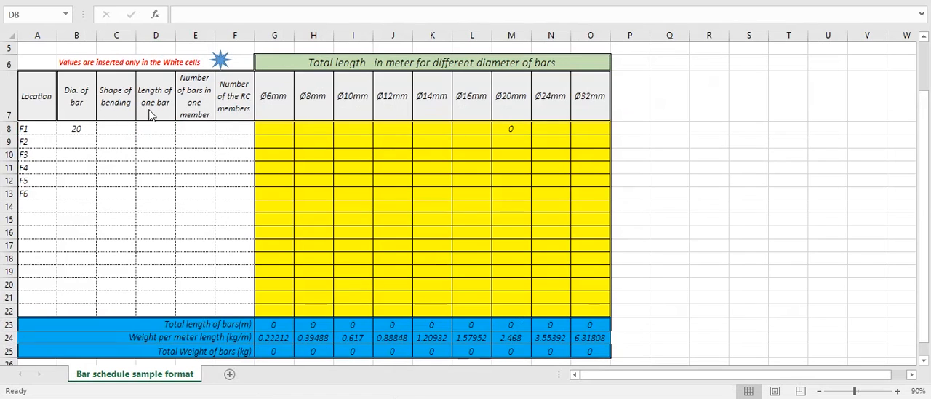
pyautogui.click(159, 132)
pyautogui.doubleClick(165, 131)
pyautogui.write('5.6')
pyautogui.click(168, 164)
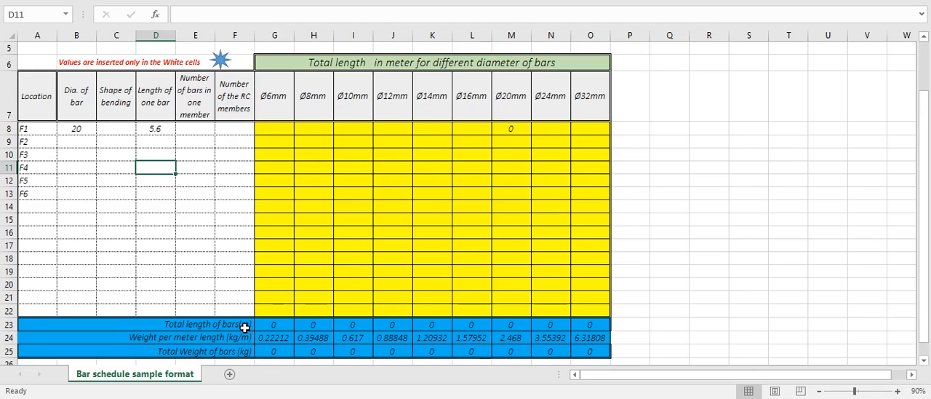
# Select F1's number-of-bars cell E8, then switch to the footing drawing and place Calculator clear of its bar schedule table
pyautogui.click(167, 131)
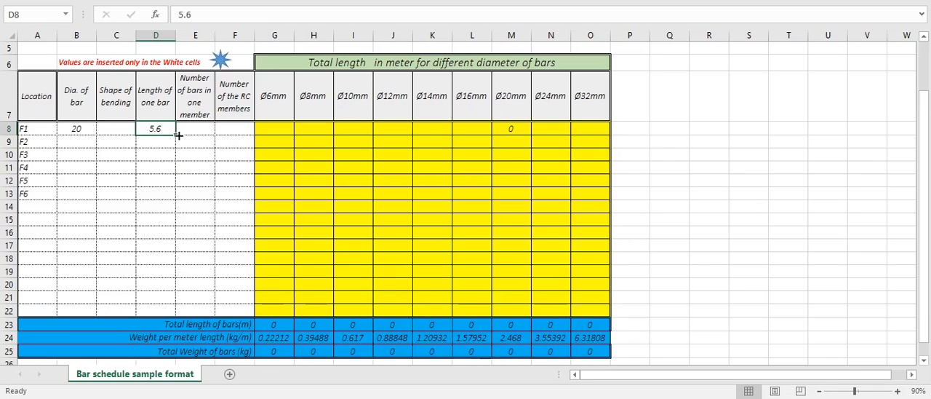
pyautogui.press('Tab')
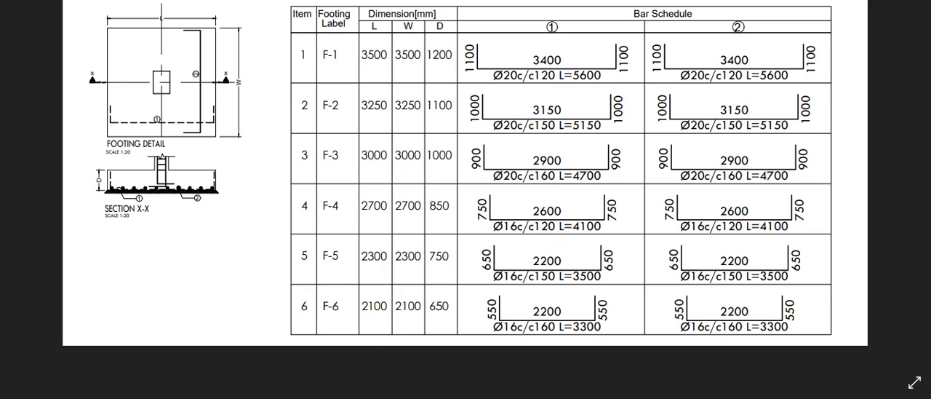
pyautogui.hotkey('alt', 'Tab')
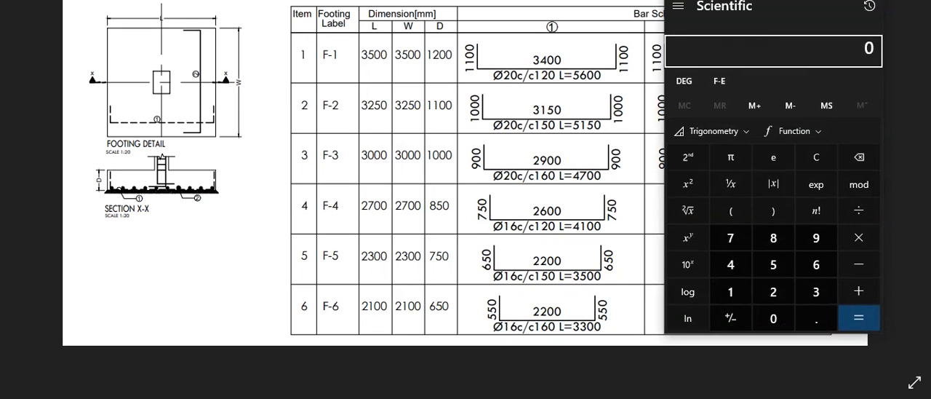
pyautogui.moveTo(746, 0); pyautogui.dragTo(156, 51)
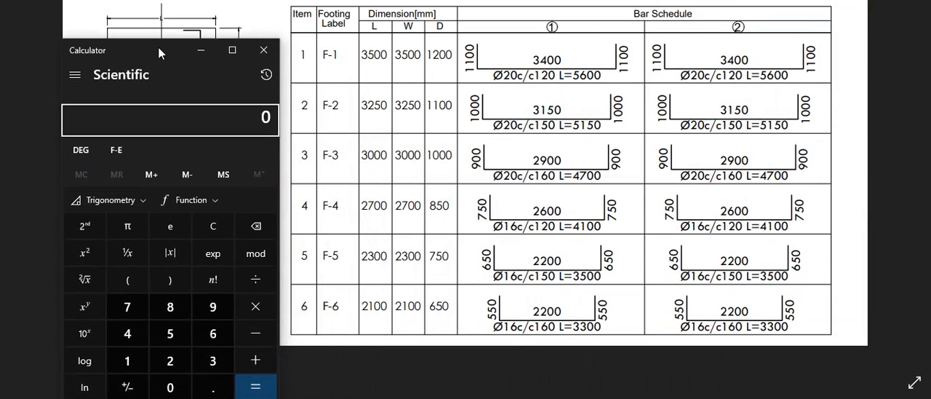
pyautogui.moveTo(159, 49); pyautogui.dragTo(161, 24)
# Calculate F-1's bar count in one direction as 3400 ÷ 120 + 1 in Calculator
pyautogui.click(216, 337)
pyautogui.click(138, 310)
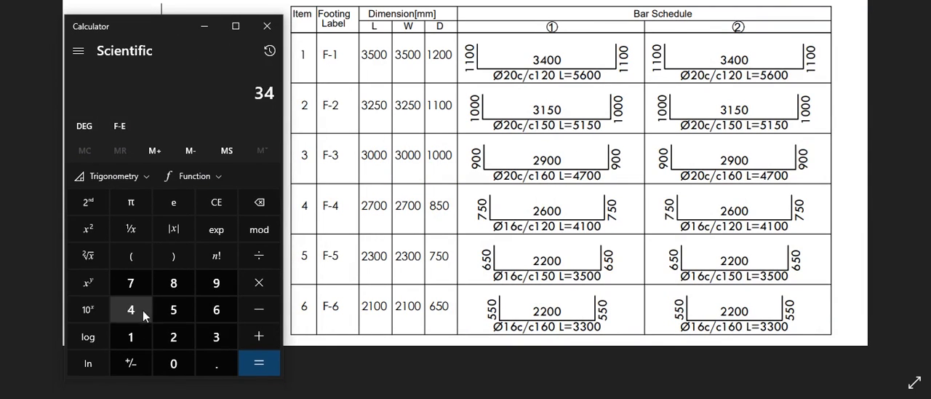
pyautogui.click(174, 363)
pyautogui.click(173, 363)
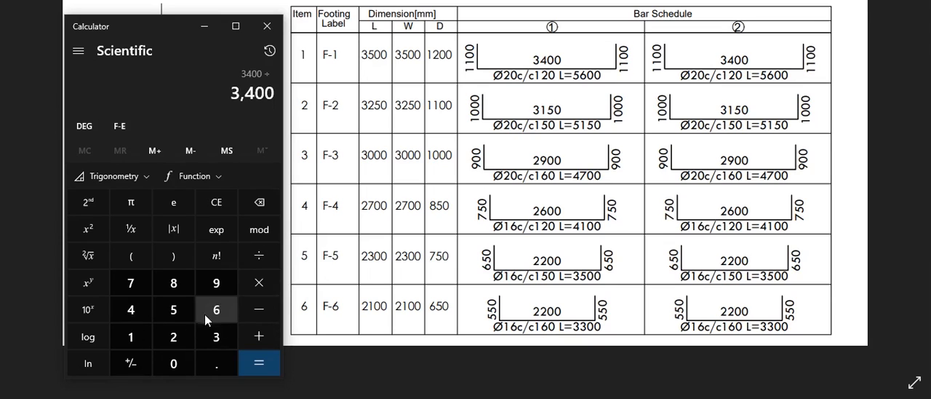
pyautogui.click(144, 334)
pyautogui.click(170, 333)
pyautogui.click(173, 363)
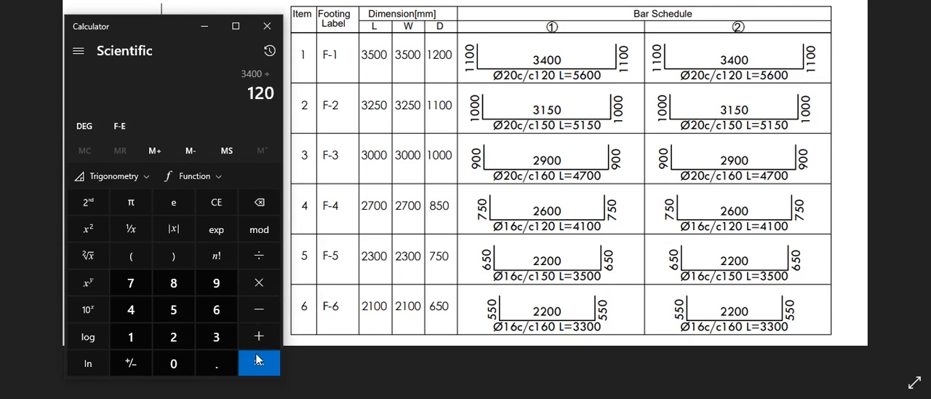
pyautogui.click(256, 356)
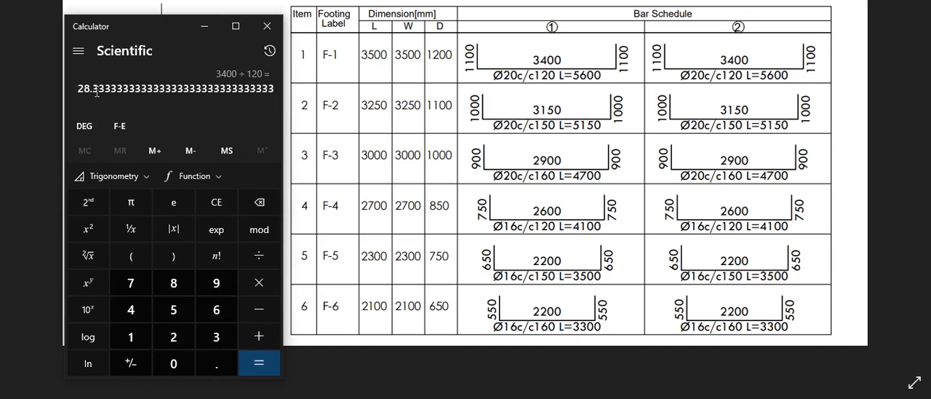
pyautogui.click(267, 335)
pyautogui.click(139, 336)
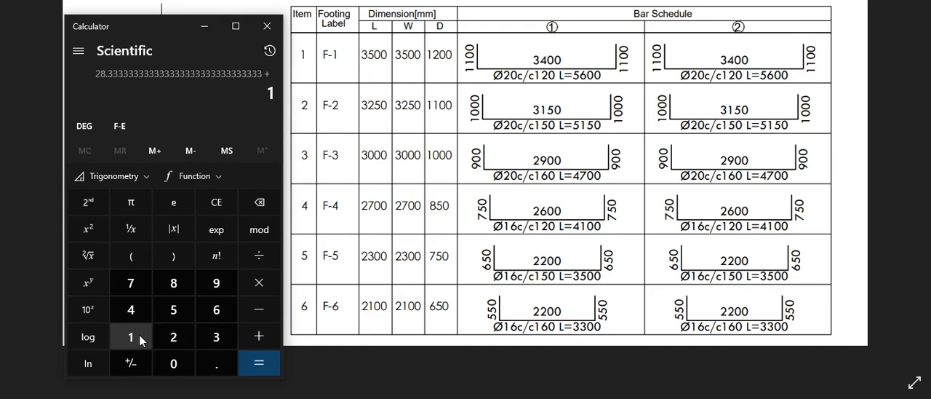
pyautogui.click(275, 363)
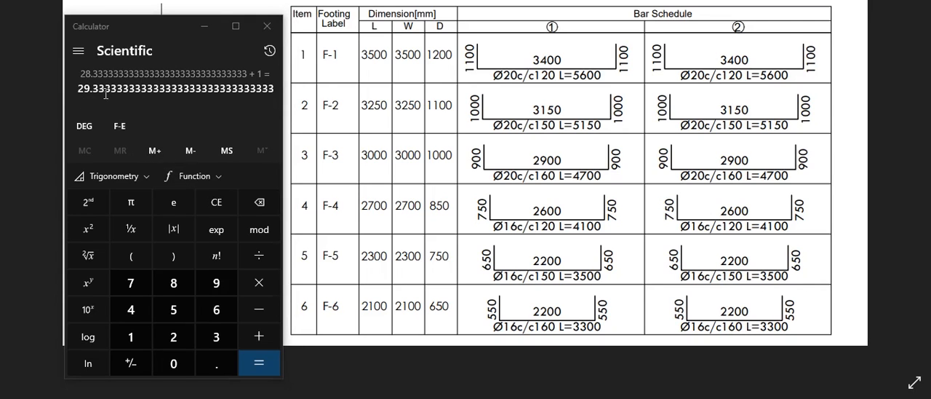
# Multiply the rounded bar count 29 by 2 in Calculator to cover both bar directions
pyautogui.click(185, 336)
pyautogui.click(216, 286)
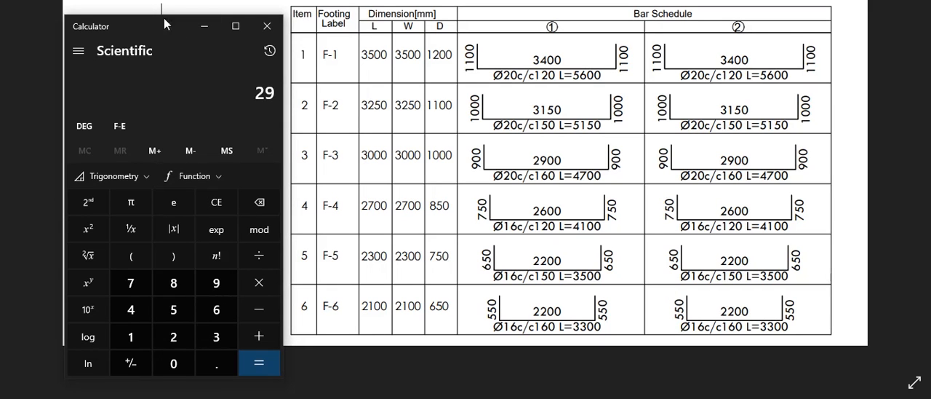
pyautogui.moveTo(157, 28)
pyautogui.mouseDown()
pyautogui.moveTo(414, 56)
pyautogui.moveTo(754, 20)
pyautogui.mouseUp()
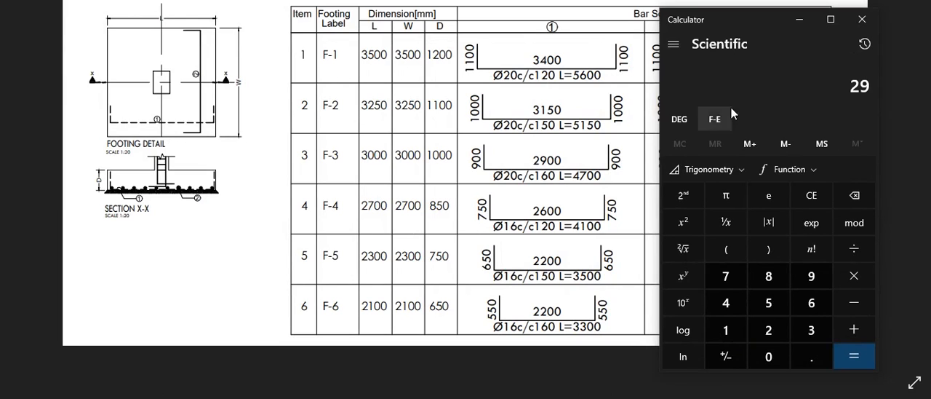
pyautogui.click(853, 276)
pyautogui.click(778, 328)
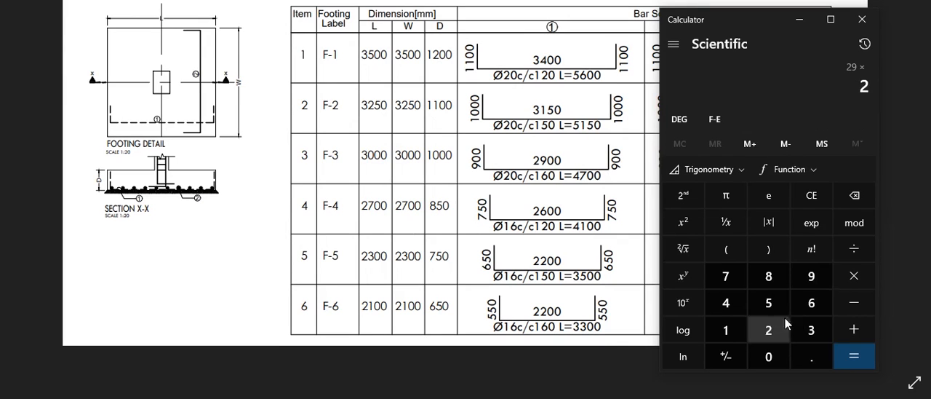
pyautogui.click(846, 349)
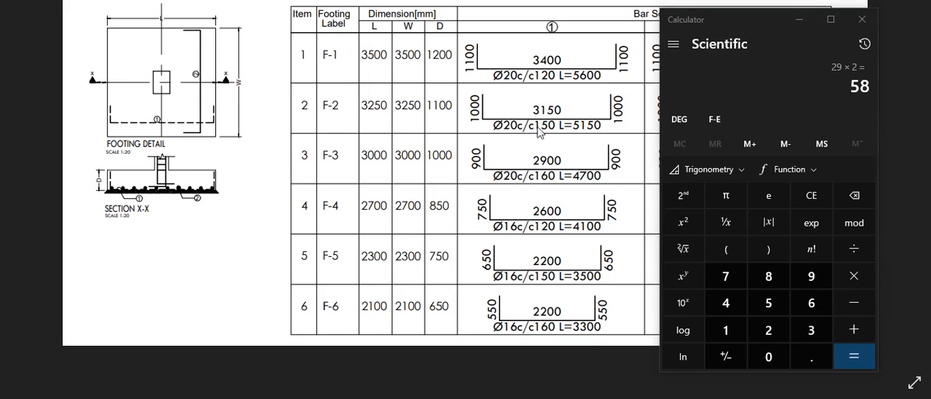
# Minimize Calculator, return to the bar schedule sheet and enter 58 as F1's number of bars in one member
pyautogui.click(800, 20)
pyautogui.hotkey('alt', 'Tab')
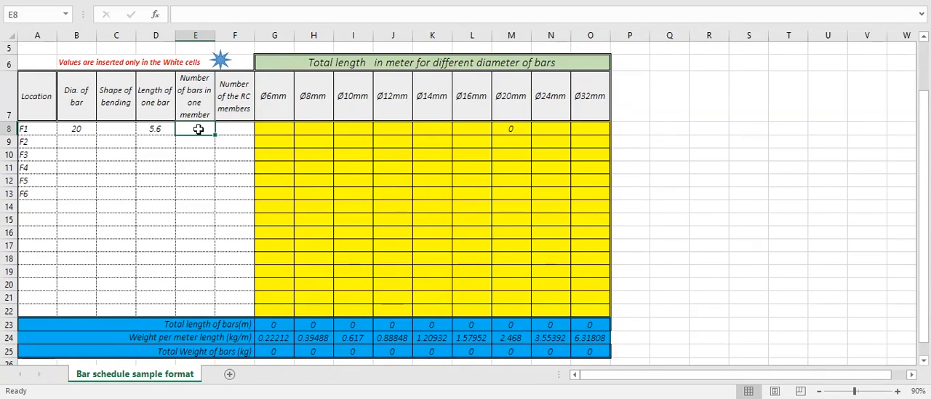
pyautogui.write('58')
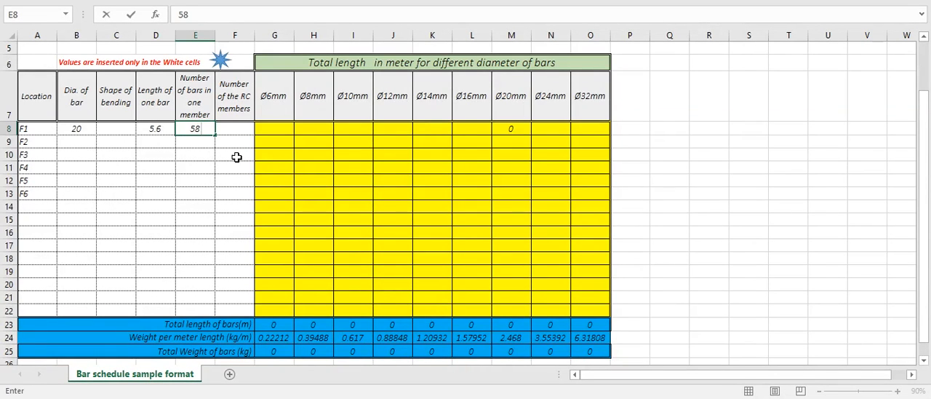
pyautogui.click(231, 131)
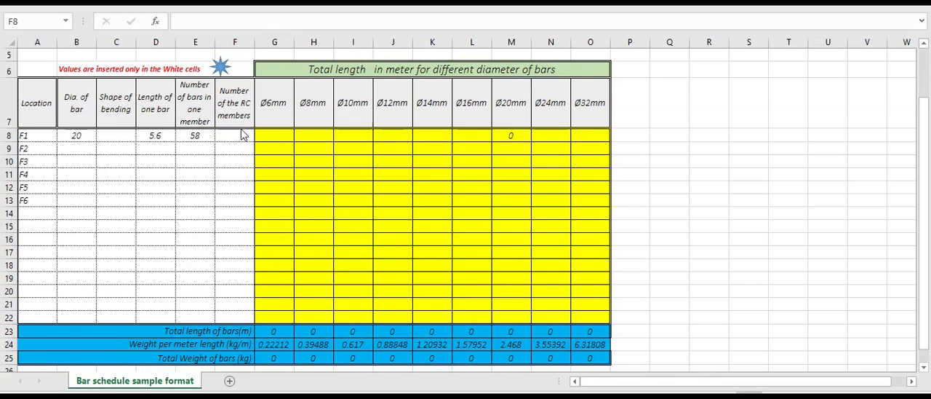
# Enter 4 as the number of RC members for footing F1 in cell F8
pyautogui.click(237, 136)
pyautogui.write('4')
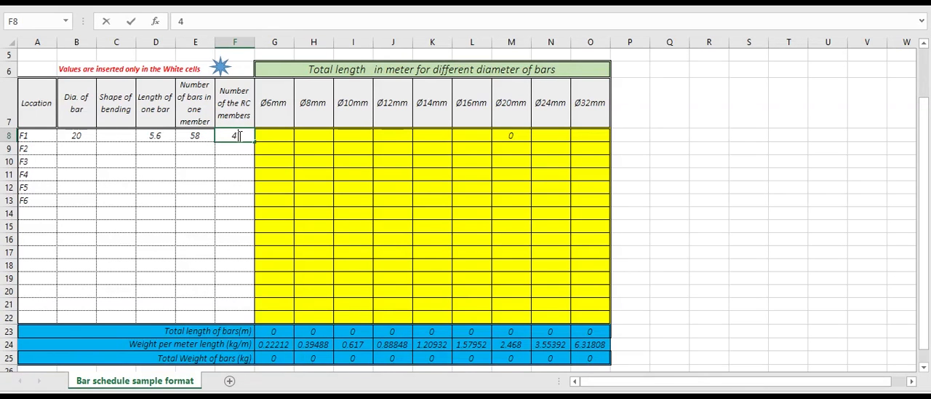
pyautogui.click(251, 172)
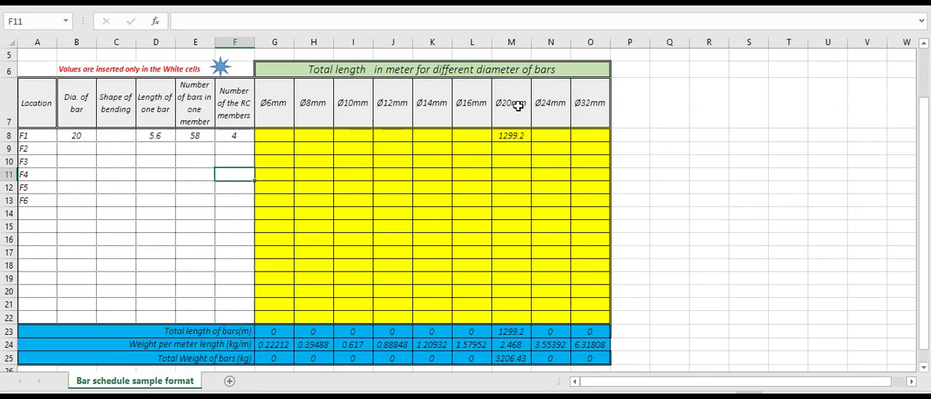
pyautogui.click(247, 163)
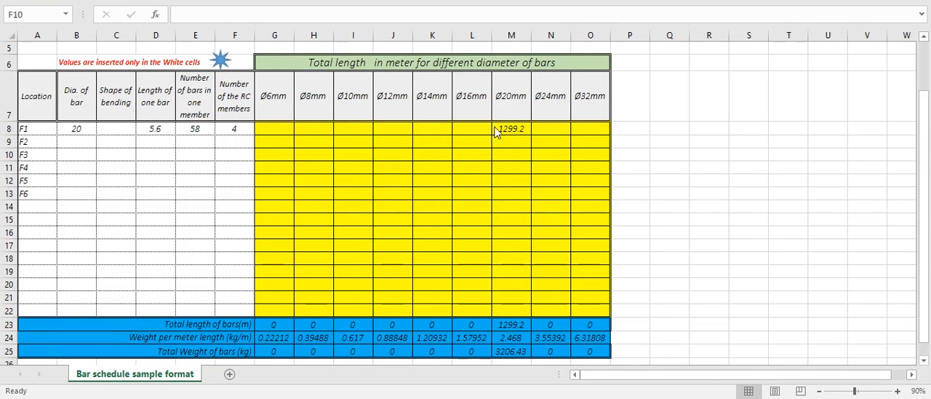
# Check the footing drawing, return to the bar schedule and enter 16 as F2's trial bar diameter in cell B9
pyautogui.click(76, 142)
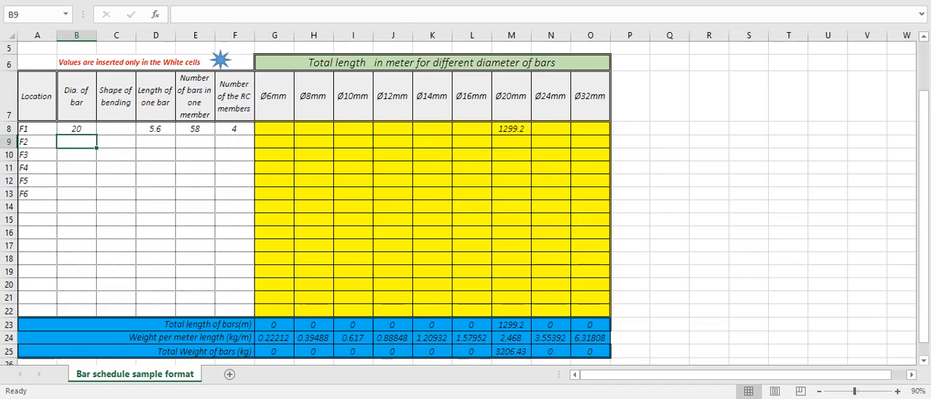
pyautogui.click(87, 143)
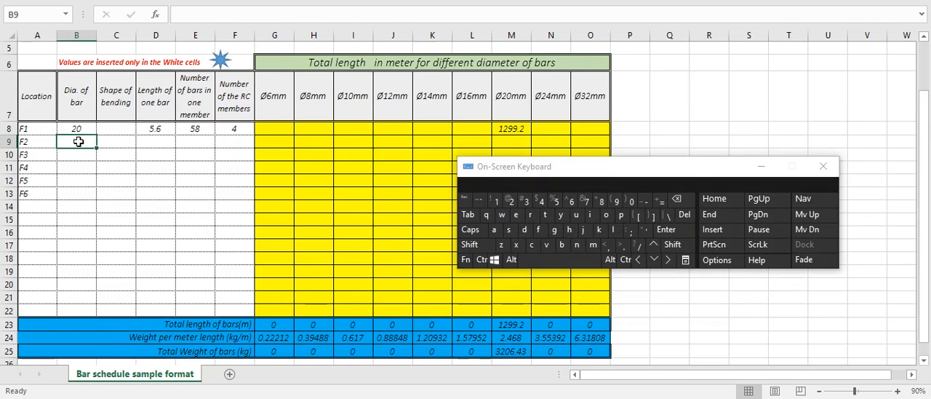
pyautogui.hotkey('alt', 'Tab')
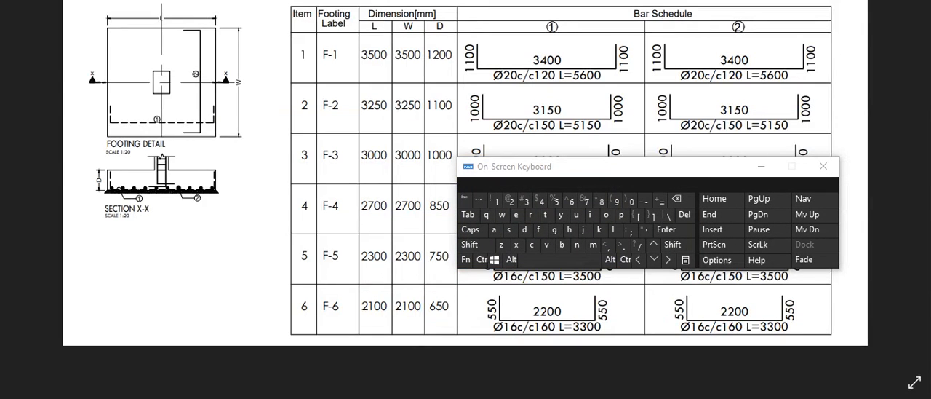
pyautogui.hotkey('alt', 'Tab')
pyautogui.doubleClick(78, 143)
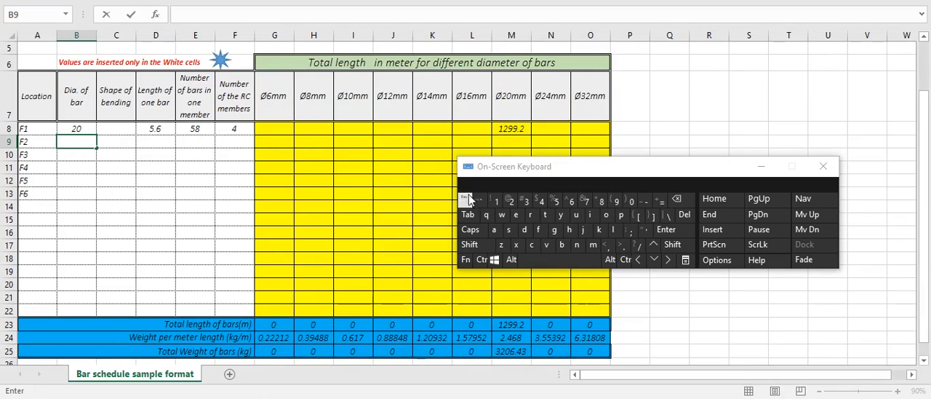
pyautogui.click(496, 201)
pyautogui.click(577, 203)
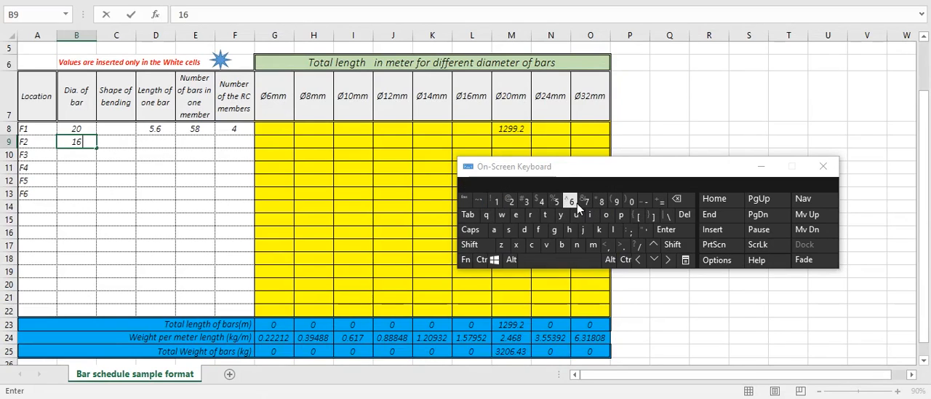
# Fill in F2's remaining trial values: bar length 4.6, 45 bars in one member and 3 RC members
pyautogui.click(166, 149)
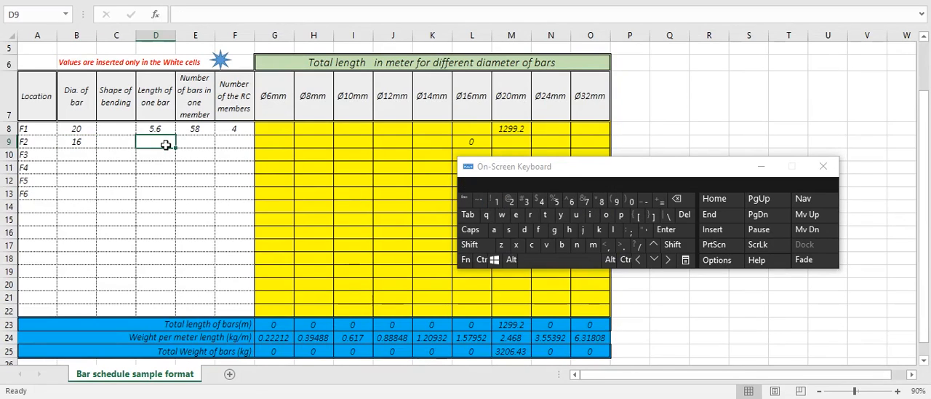
pyautogui.write('4.6')
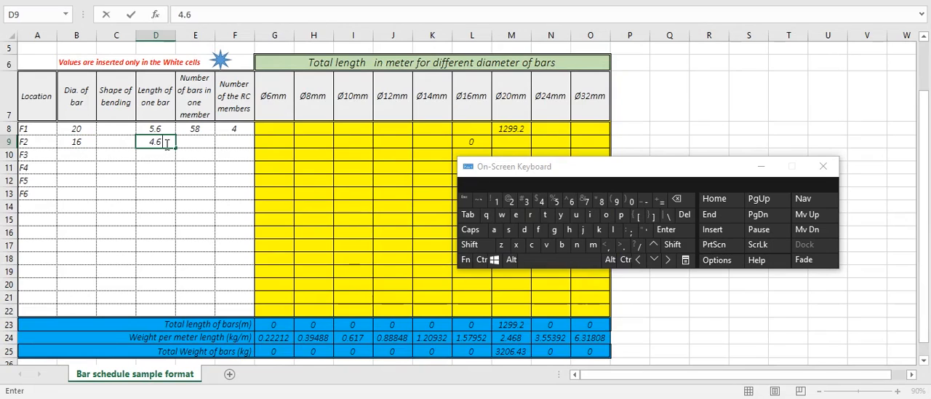
pyautogui.click(187, 148)
pyautogui.write('45')
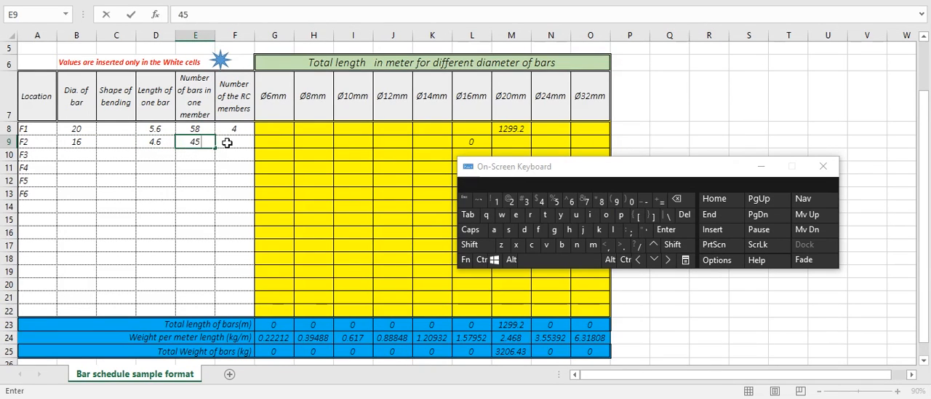
pyautogui.click(228, 143)
pyautogui.write('3')
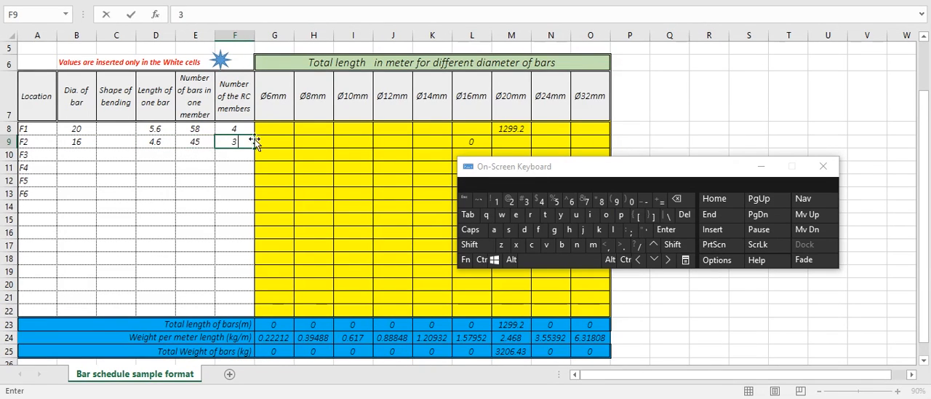
pyautogui.moveTo(583, 172); pyautogui.dragTo(585, 196)
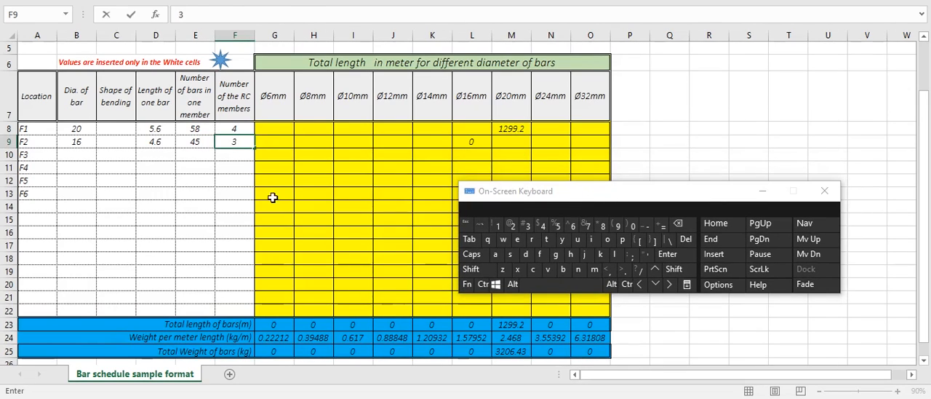
pyautogui.click(275, 205)
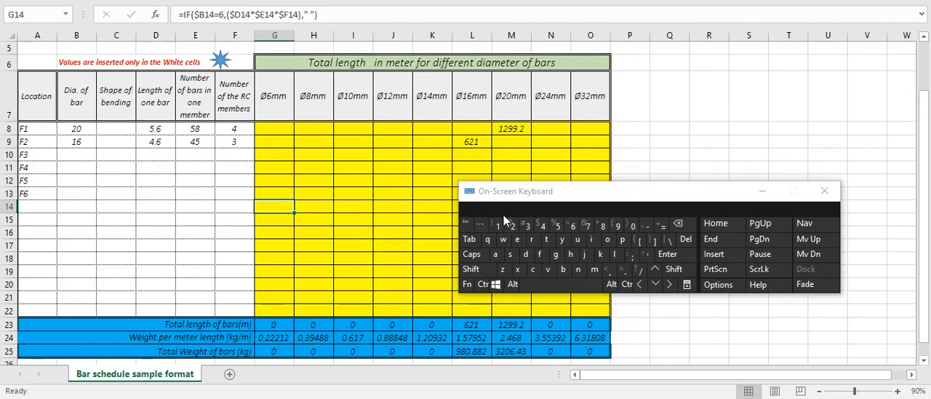
# Undo all the trial entries in footing F2's row and close the On-Screen Keyboard
pyautogui.hotkey('ctrl', 'z')
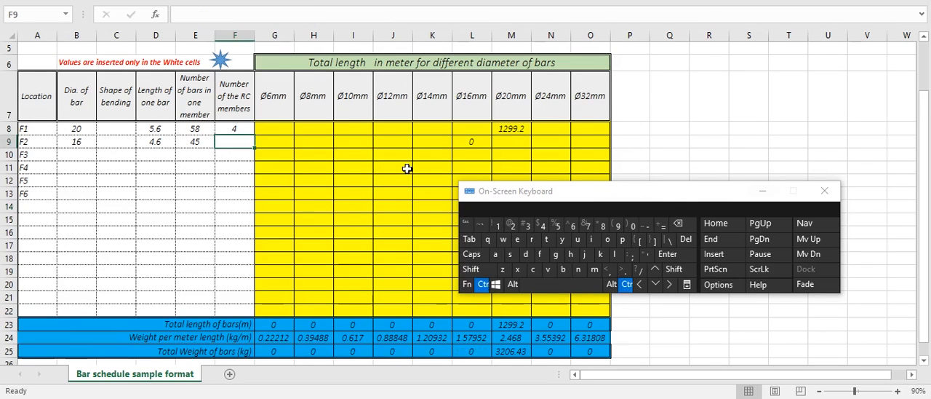
pyautogui.hotkey('ctrl', 'z')
pyautogui.hotkey('ctrl', 'z')
pyautogui.hotkey('ctrl', 'z')
pyautogui.press('ctrl+super+o')
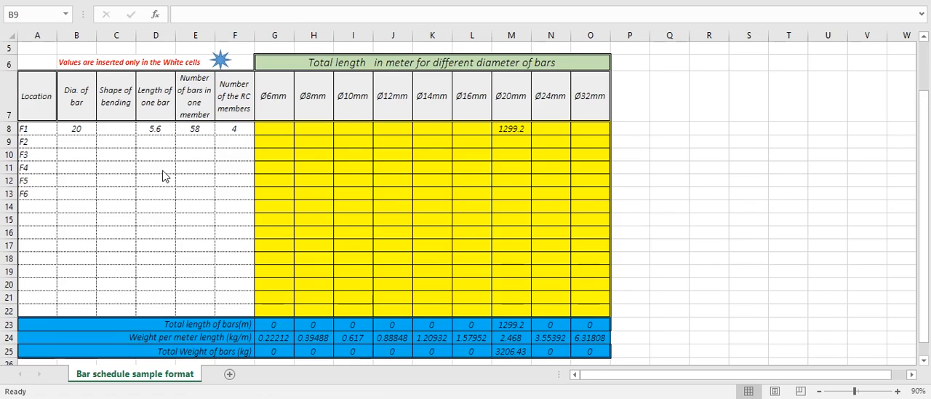
# Inspect the formulas behind the Ø20mm weight per meter in M24 and the Ø20mm bar length in M22
pyautogui.click(78, 143)
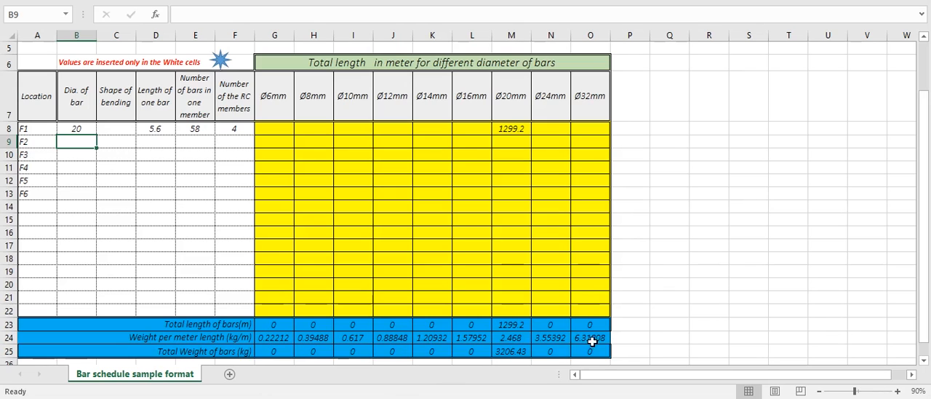
pyautogui.click(507, 338)
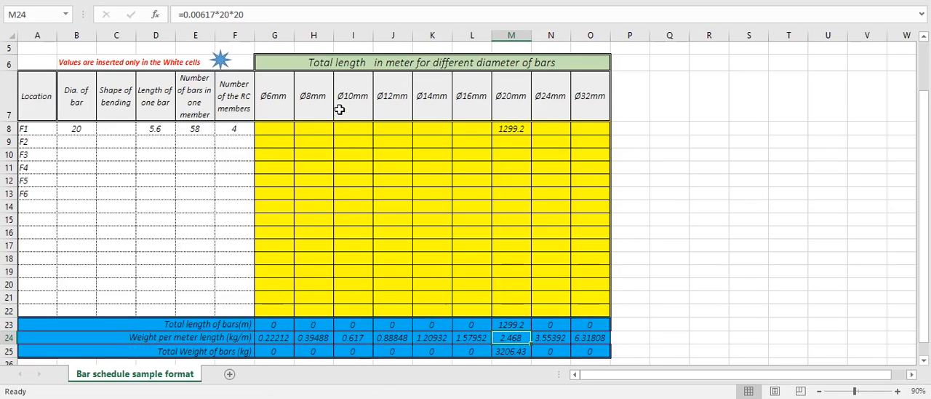
pyautogui.click(513, 310)
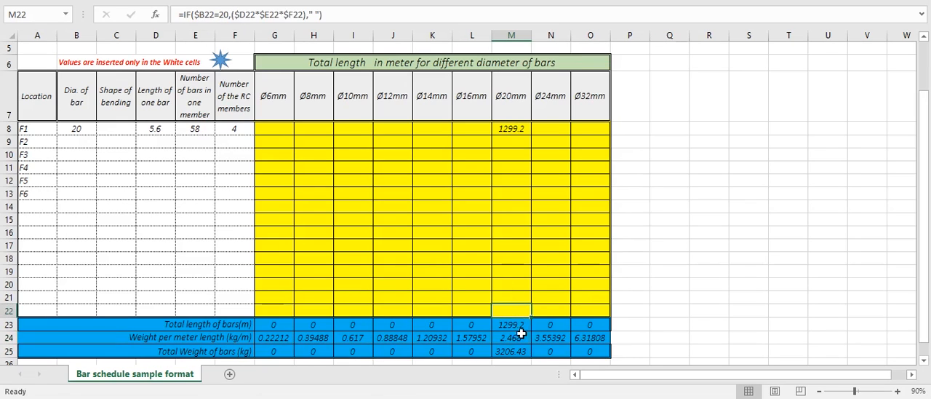